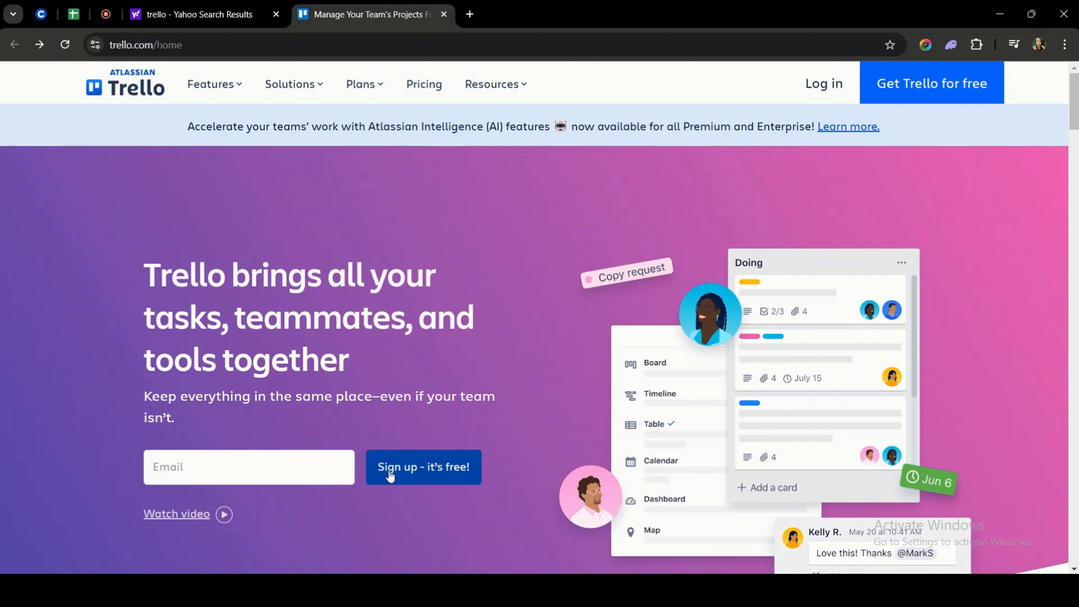
# - Sign up for Trello with a Google account and create the Atlassian account
pyautogui.click(390, 475)
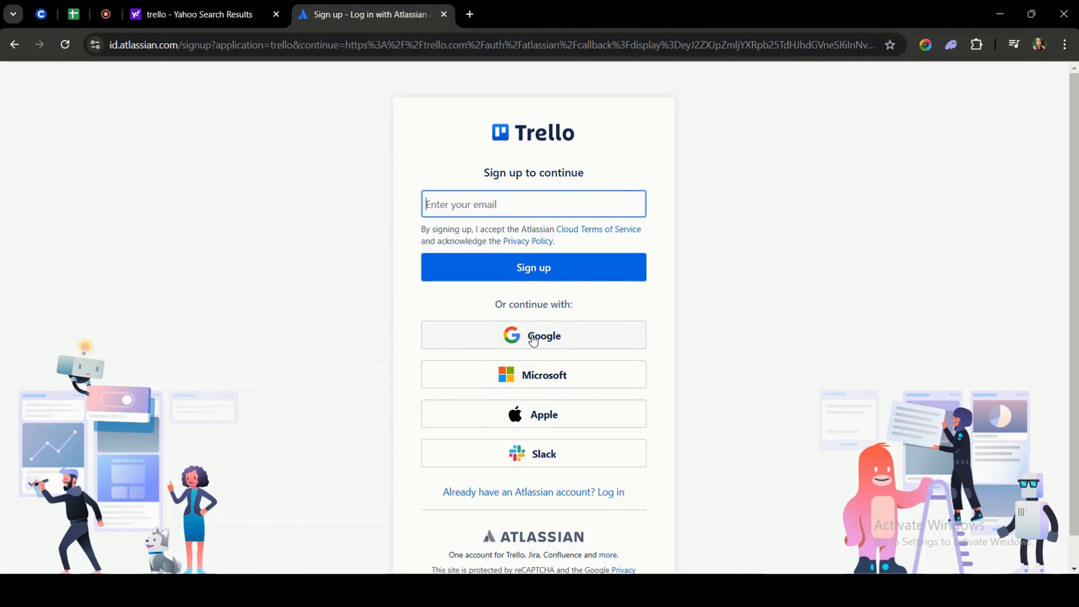
pyautogui.click(534, 337)
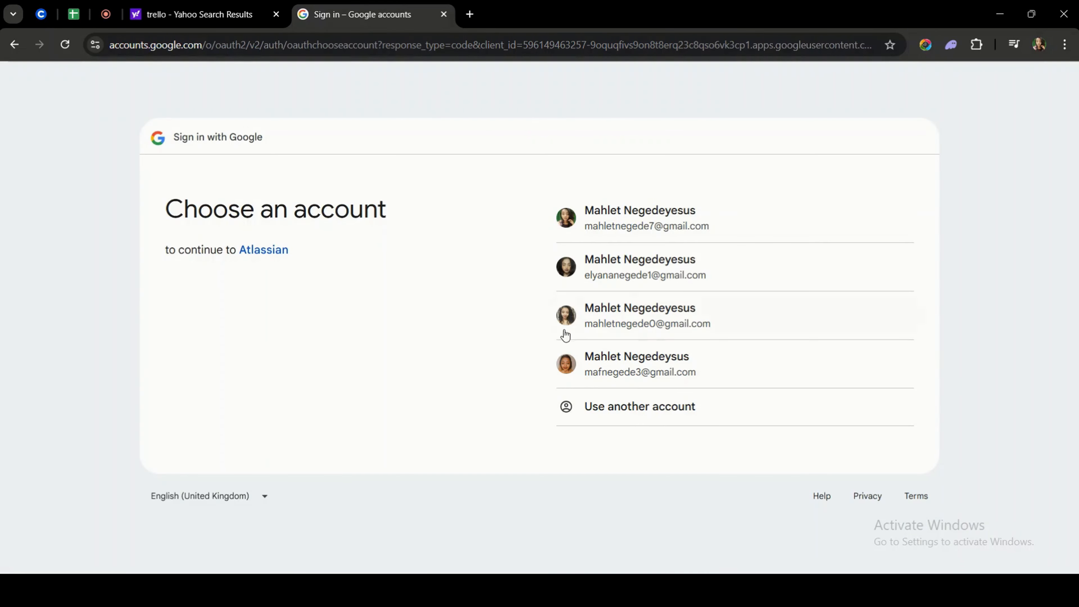
pyautogui.click(665, 264)
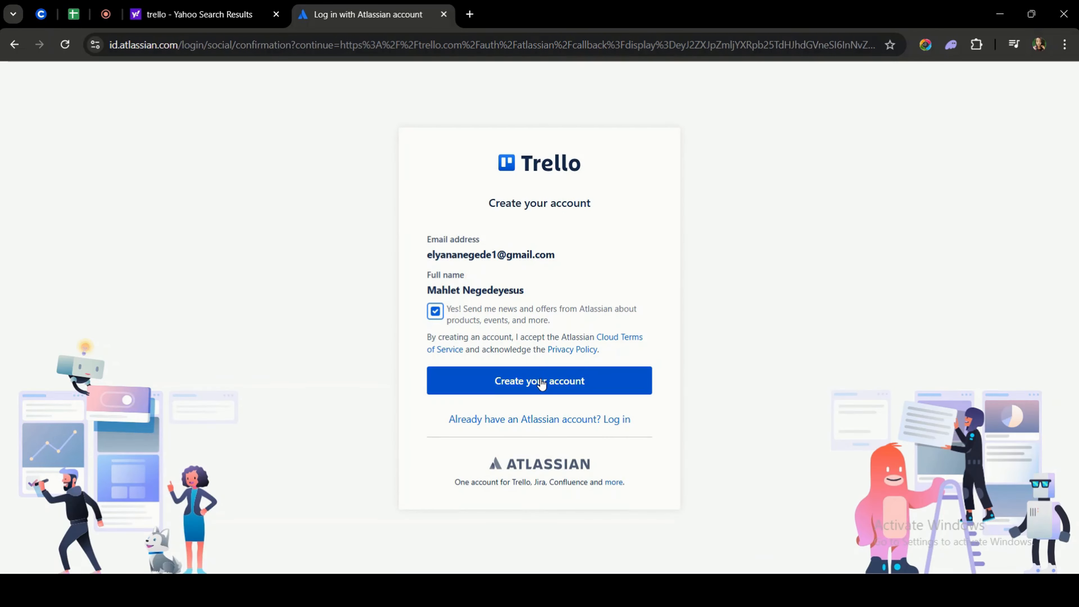
pyautogui.click(538, 381)
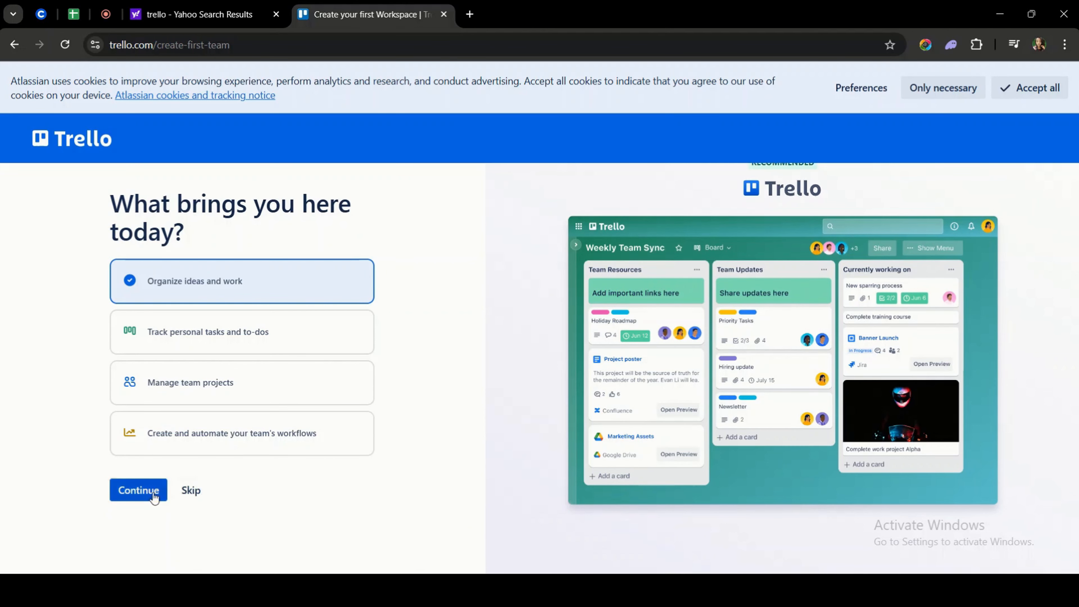
# - Choose "Organize ideas and work" as the purpose and name the first board "Weekly Workflow"
pyautogui.click(139, 490)
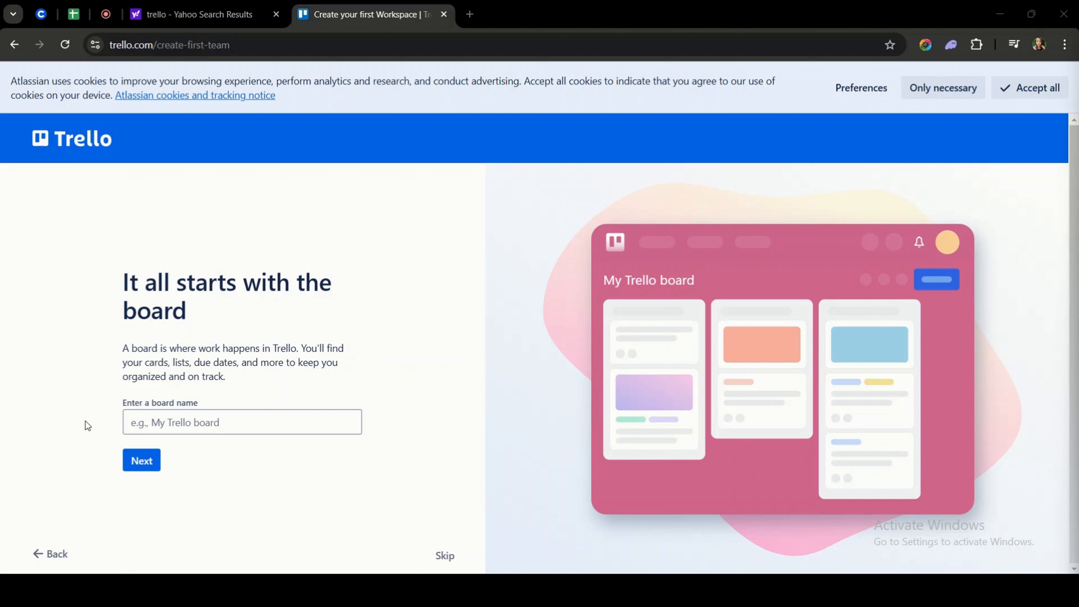
pyautogui.click(160, 422)
pyautogui.write('Weekly Workflow')
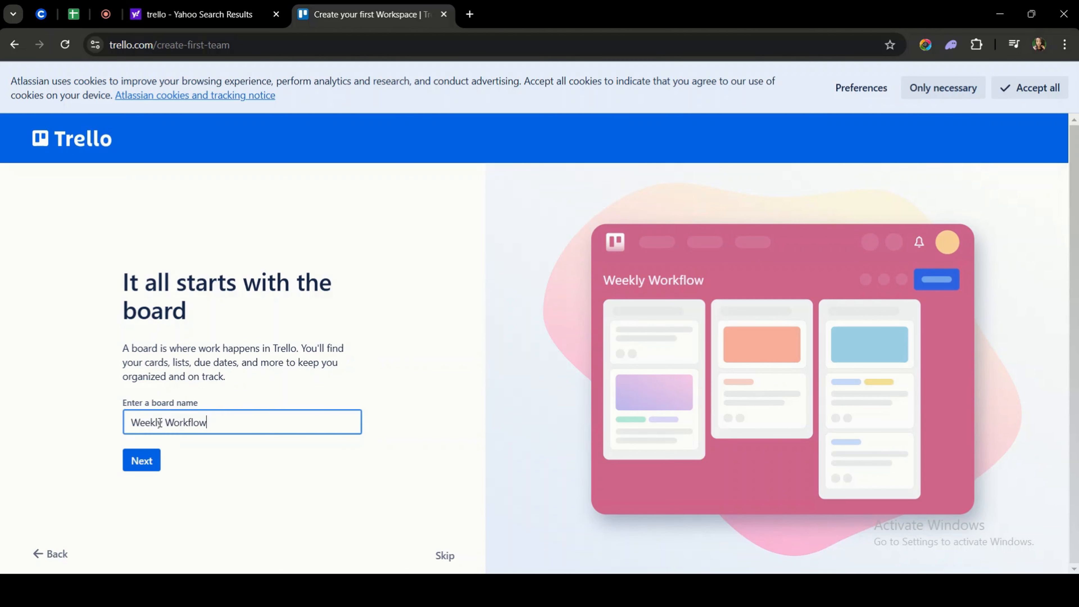
pyautogui.click(141, 459)
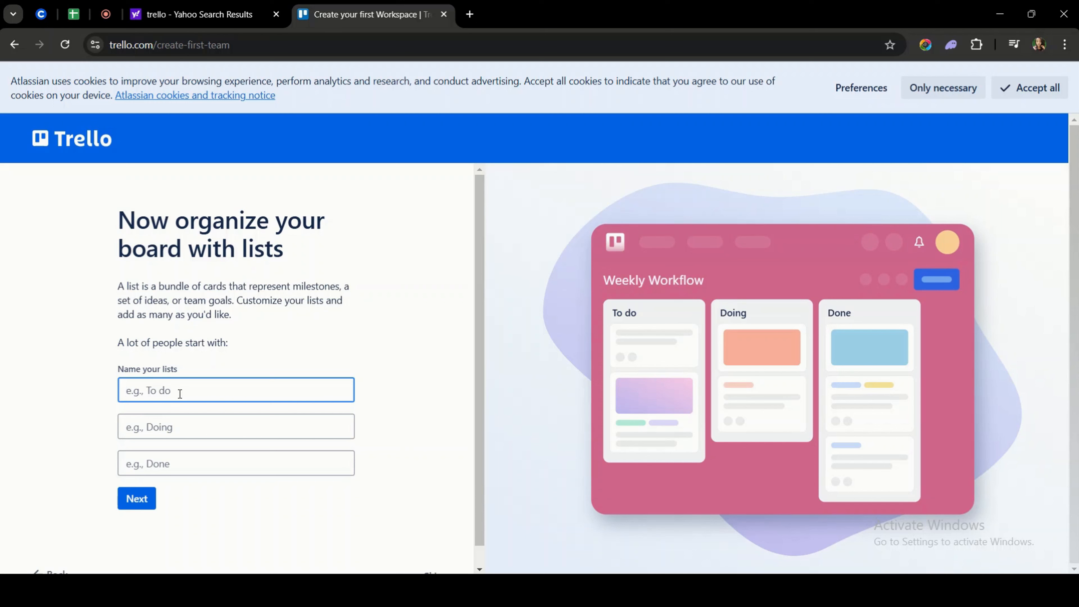
# - Name the board's three lists "to do", "doing" and "done", and finish the setup without inviting teammates
pyautogui.write('to do')
pyautogui.click(173, 430)
pyautogui.write('doing')
pyautogui.press('Tab')
pyautogui.write('done')
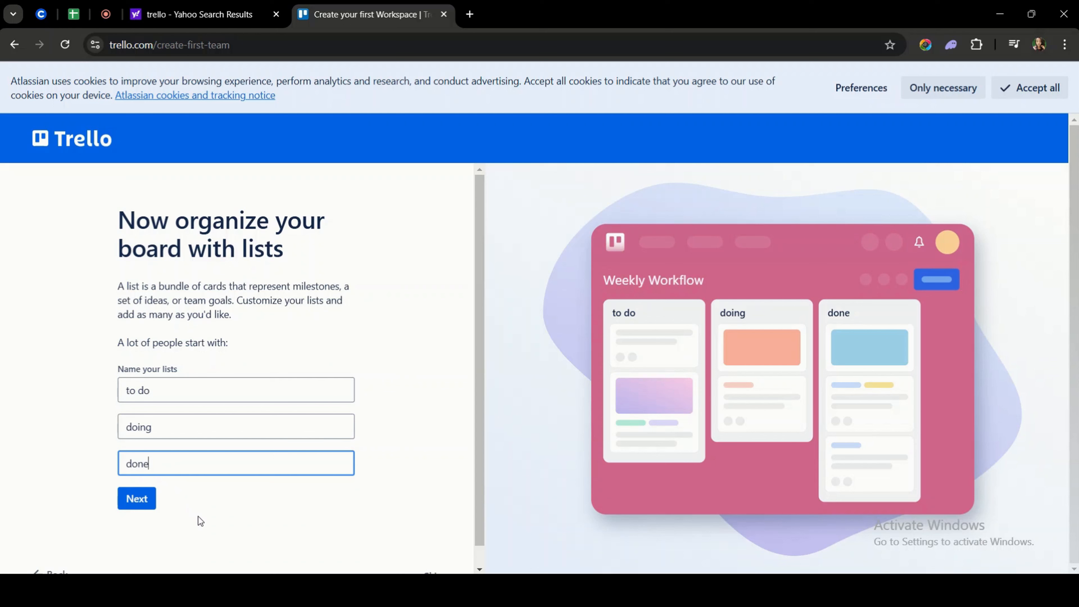
pyautogui.click(136, 499)
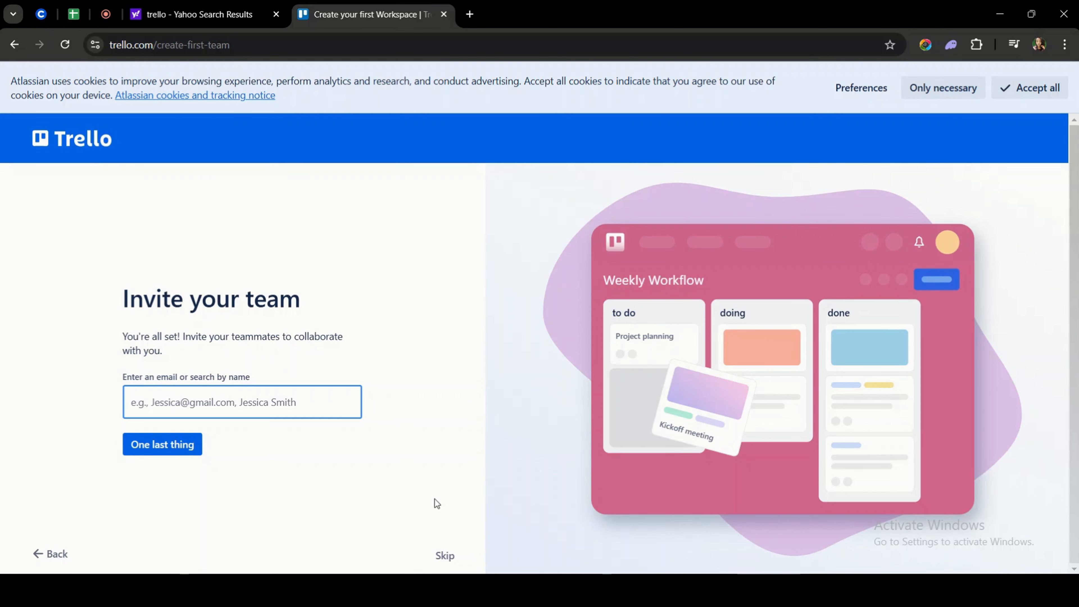
pyautogui.click(444, 555)
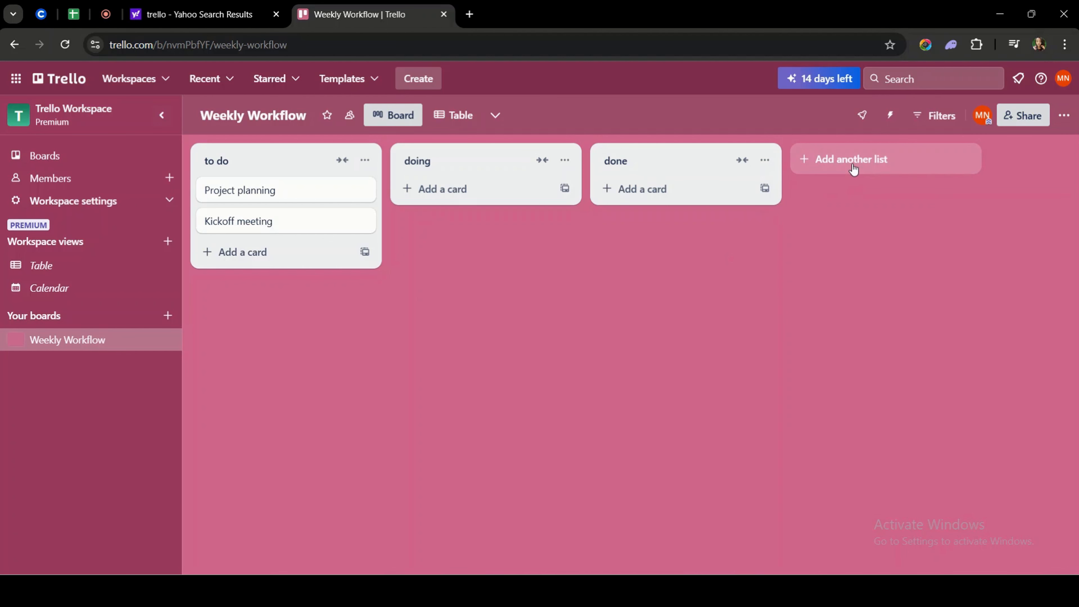
pyautogui.click(870, 160)
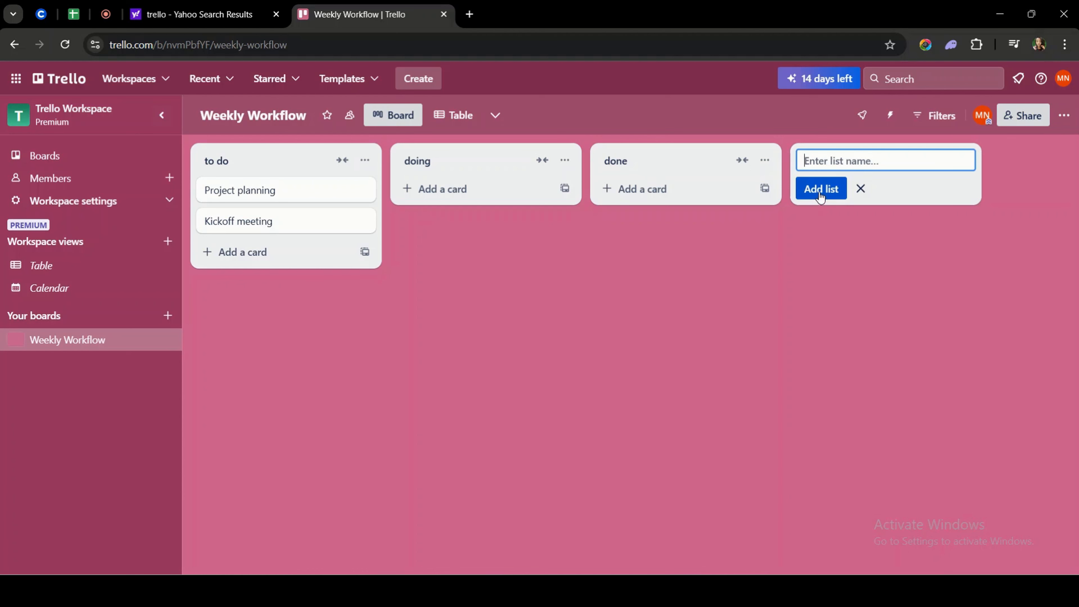
pyautogui.click(846, 249)
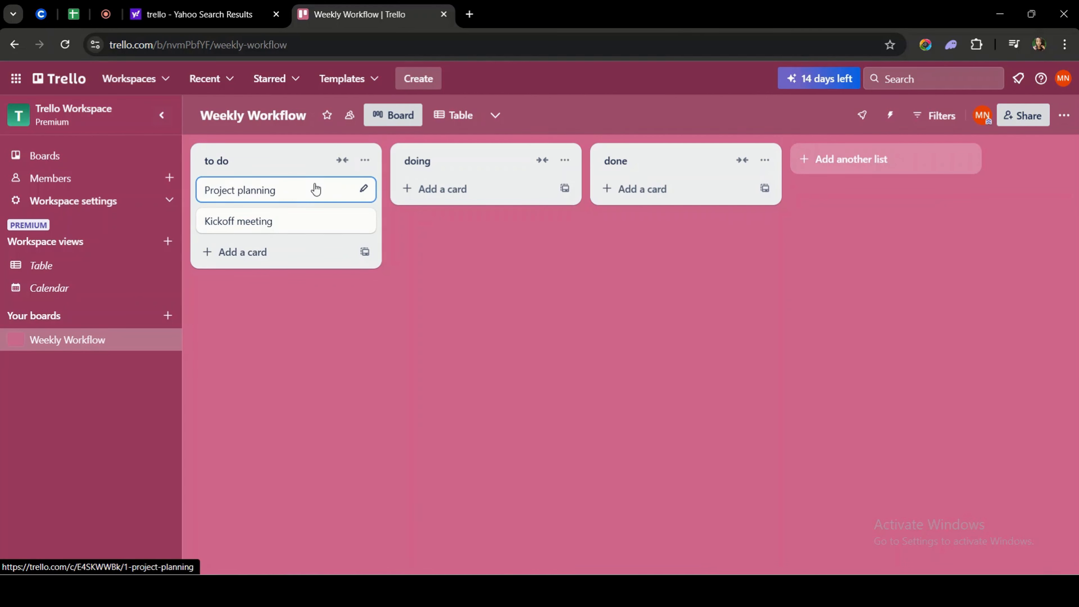
# - Add a card titled "meeting" to the to do list
pyautogui.click(257, 253)
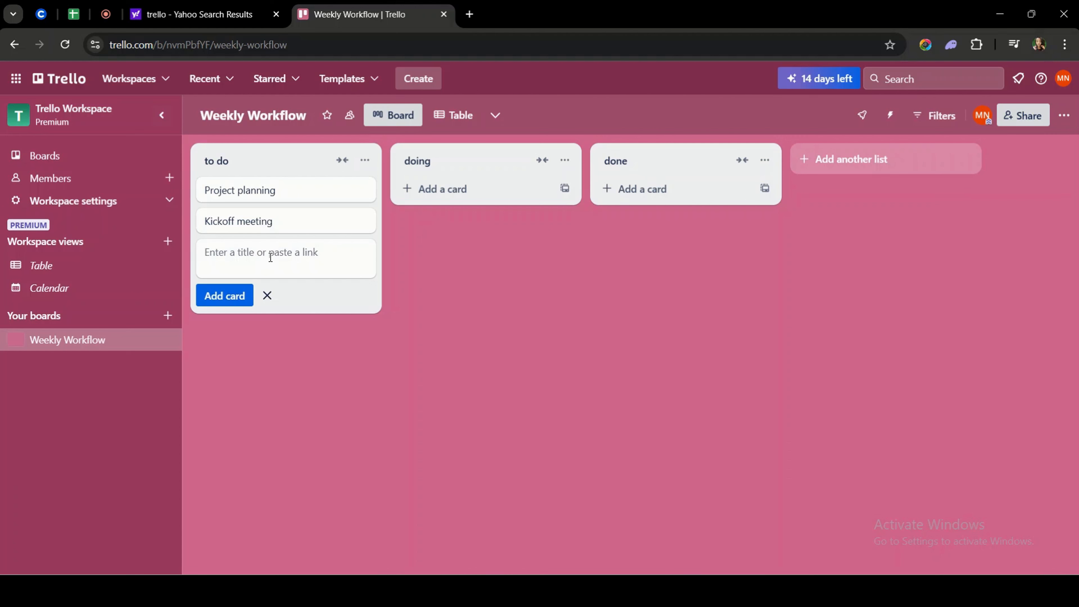
pyautogui.write('meeting')
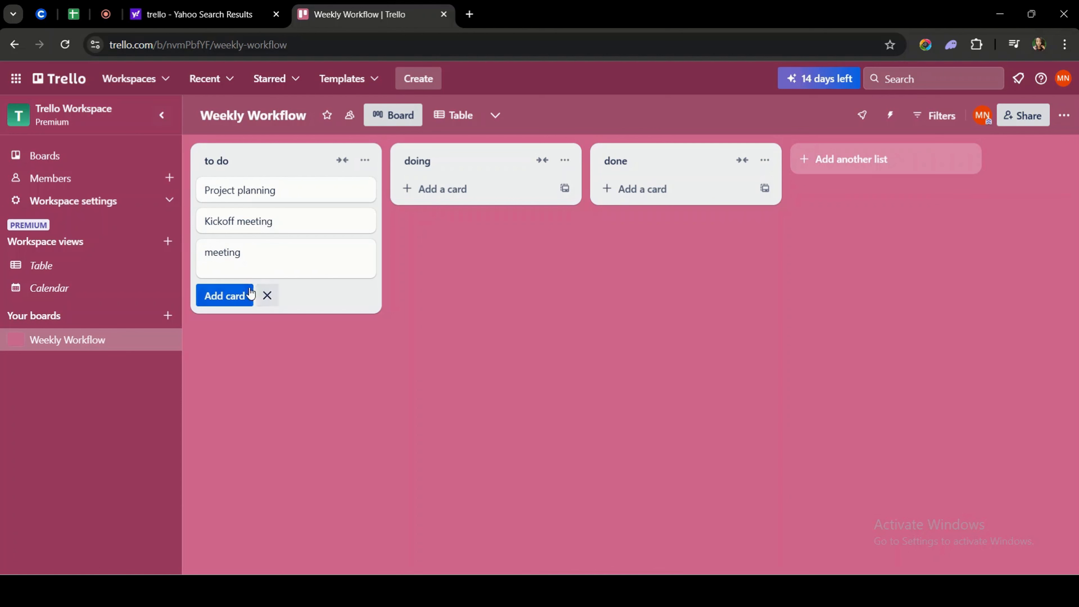
pyautogui.click(224, 299)
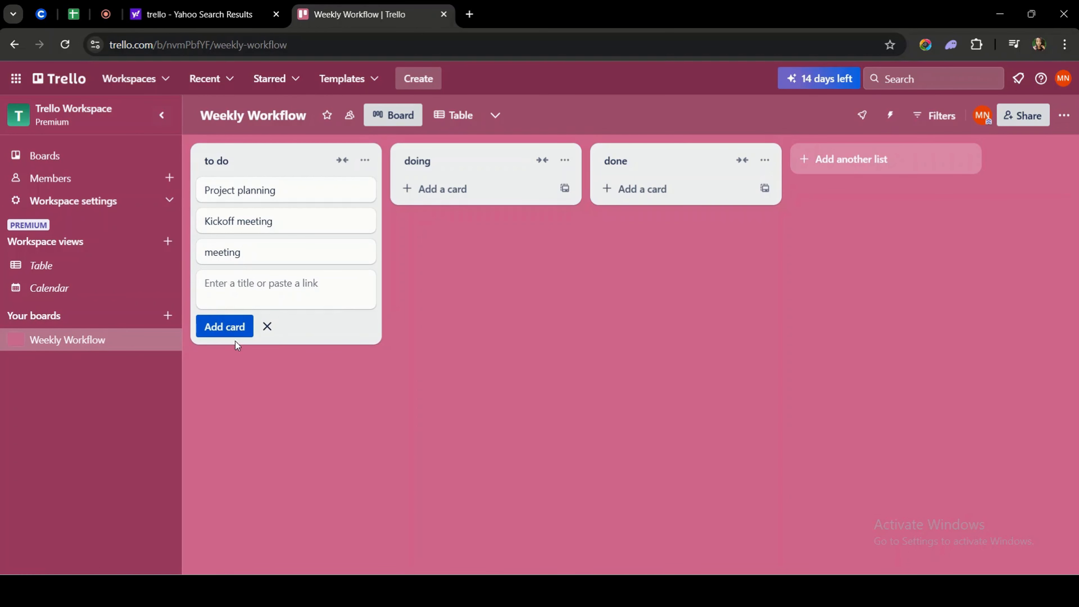
pyautogui.click(267, 327)
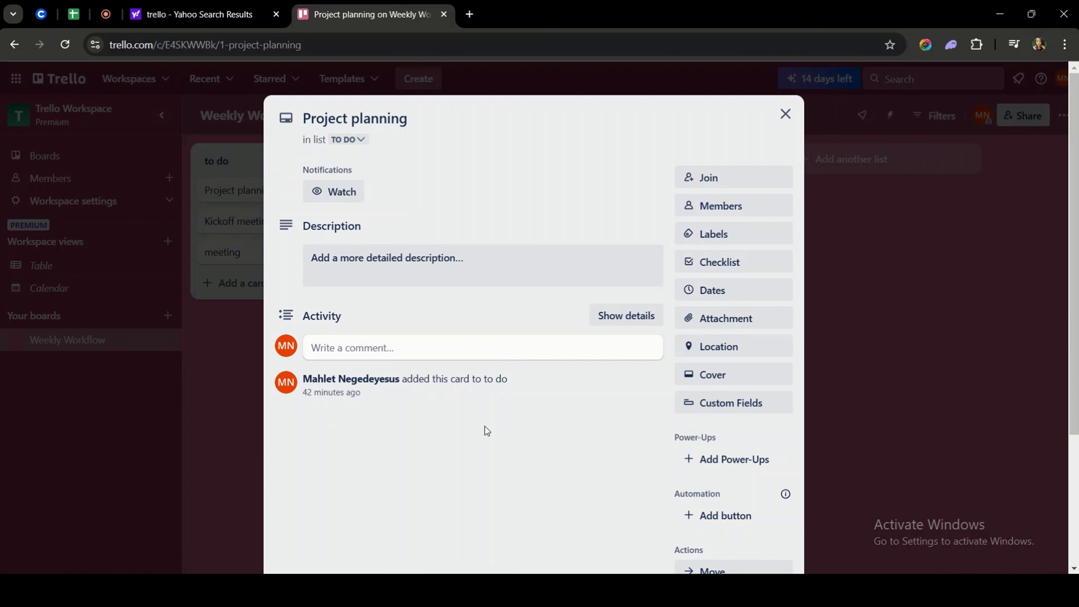
# - Save the Project planning card's description without entering text, and apply the green label to the card
pyautogui.click(398, 268)
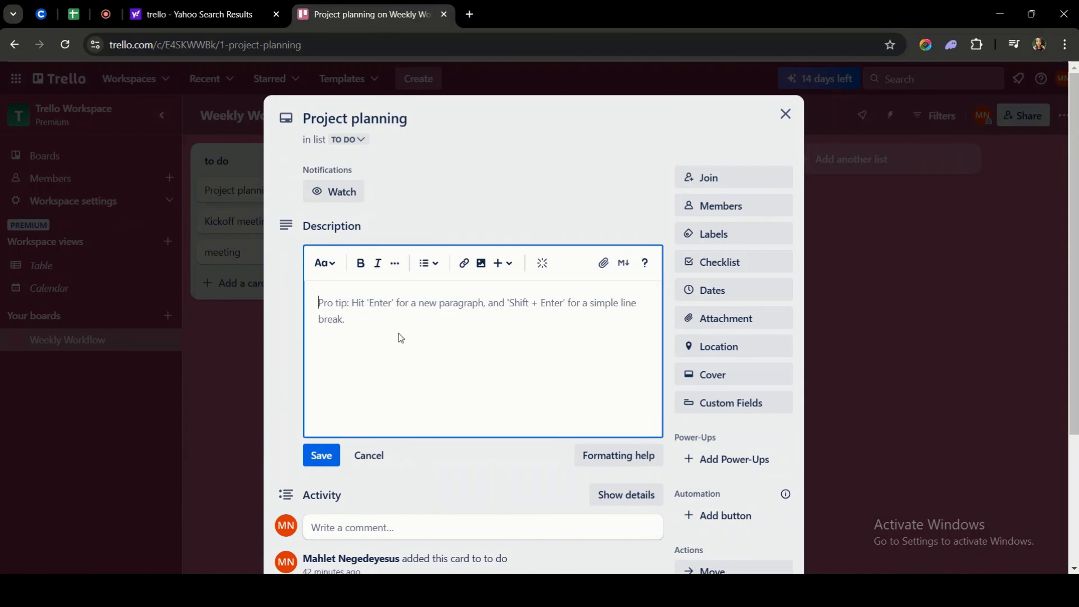
pyautogui.click(327, 463)
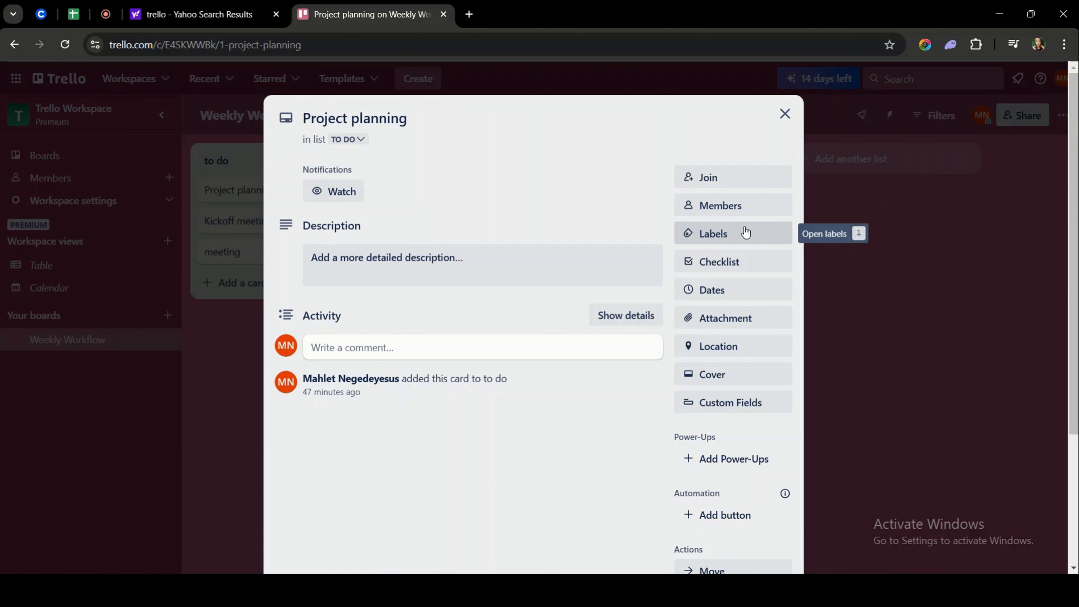
pyautogui.click(720, 237)
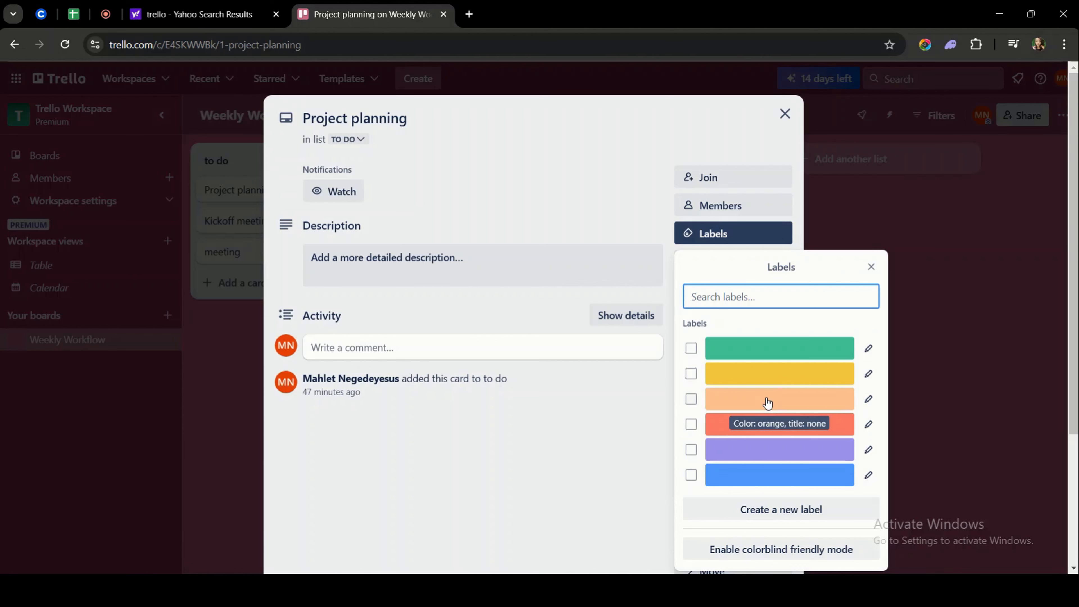
pyautogui.click(772, 357)
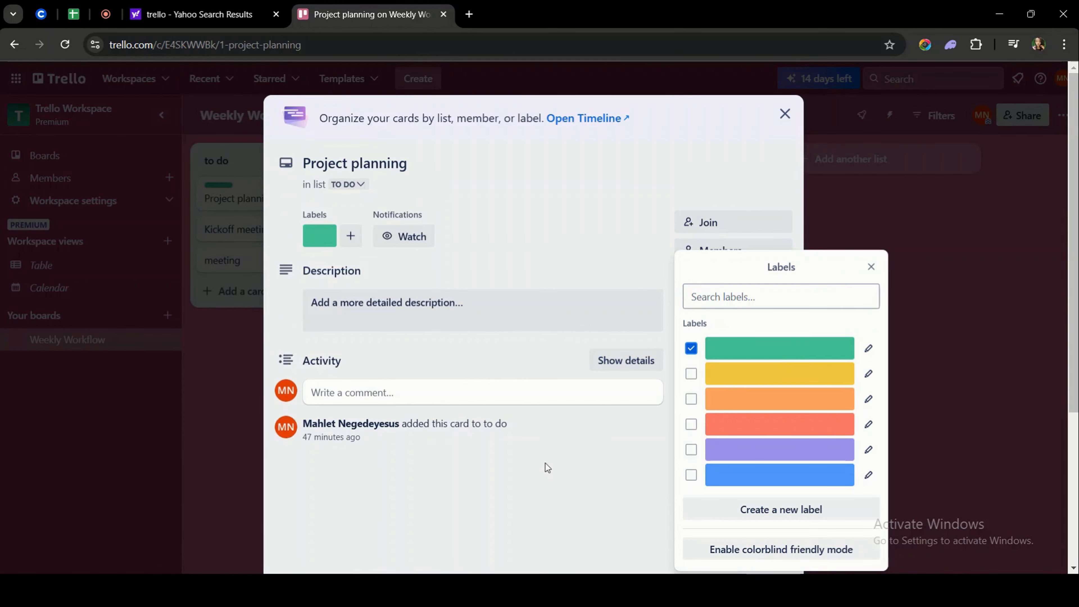
pyautogui.click(529, 492)
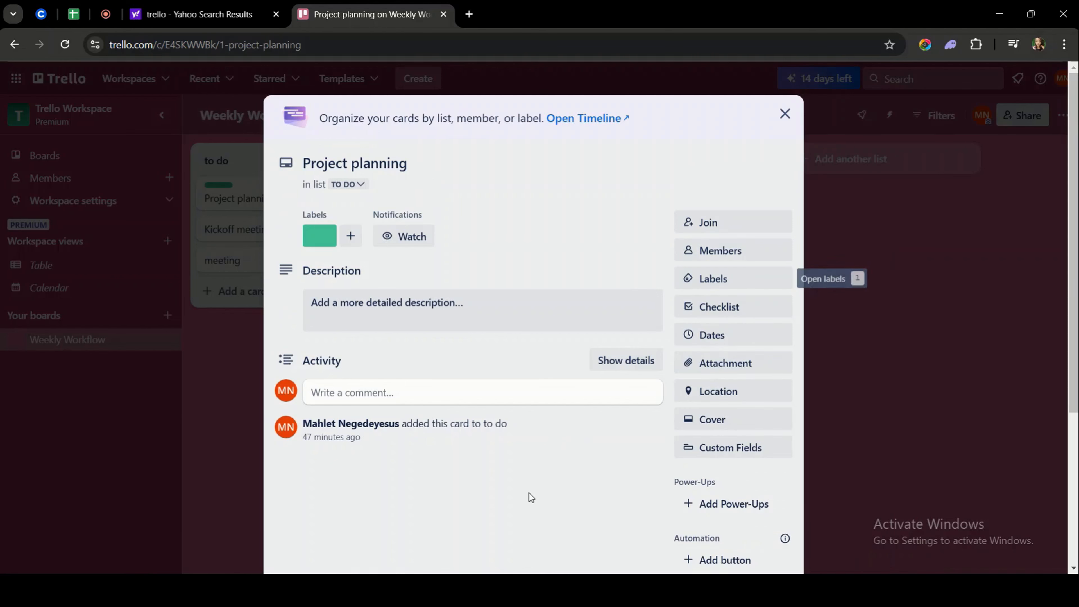
# - Add the checklists "call team" and "meeting report" to the Project planning card
pyautogui.click(735, 307)
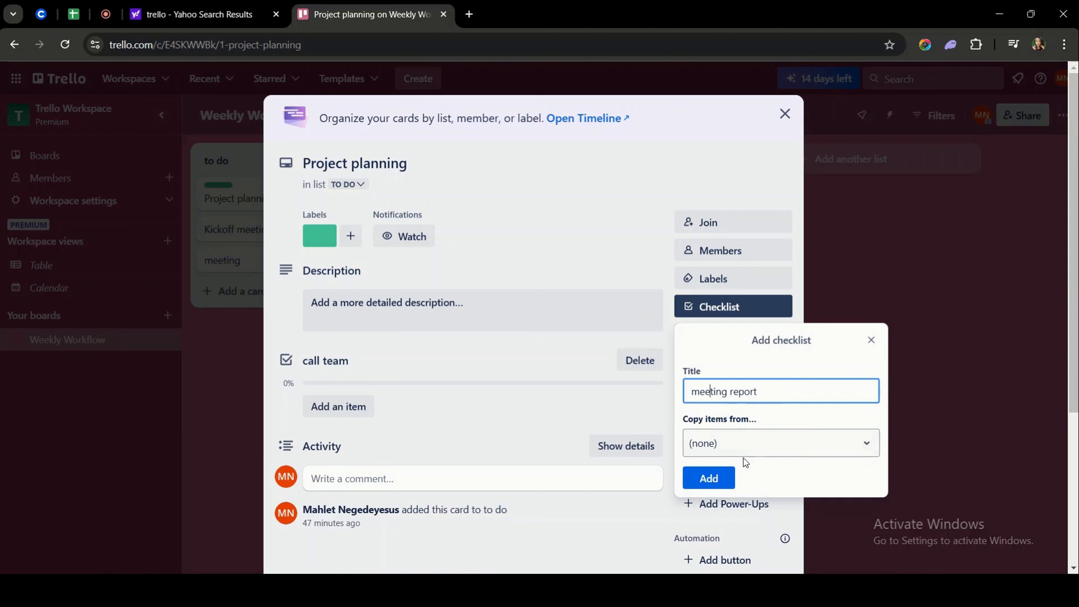
pyautogui.moveTo(768, 389); pyautogui.dragTo(667, 388)
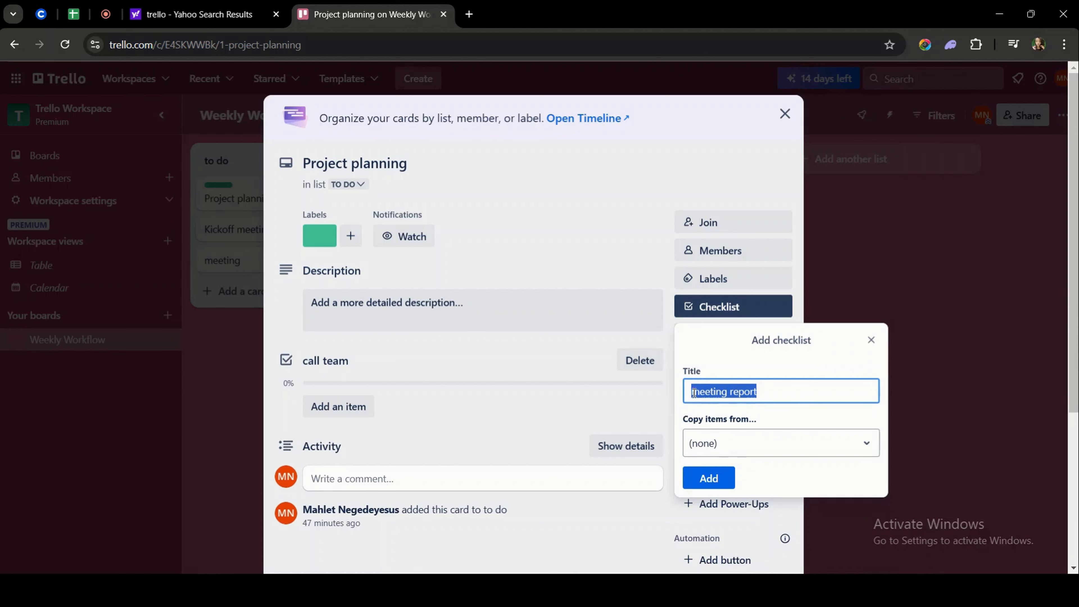
pyautogui.click(701, 481)
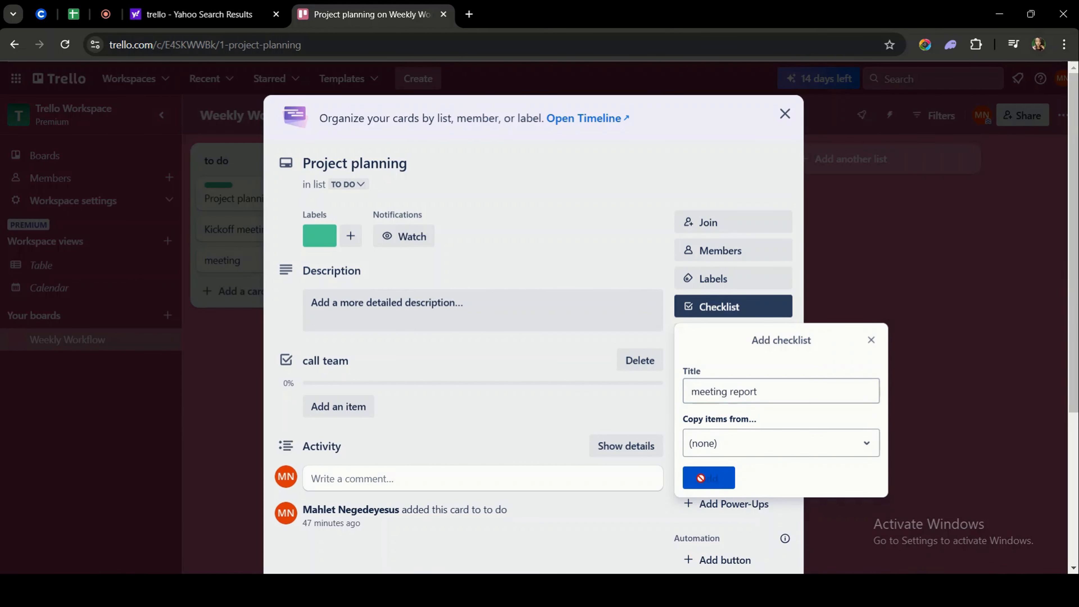
# - Add the items "marketing team" and "excutive team" to the call team checklist, and mark "marketing team" as complete
pyautogui.scroll(-2, 369, 404)
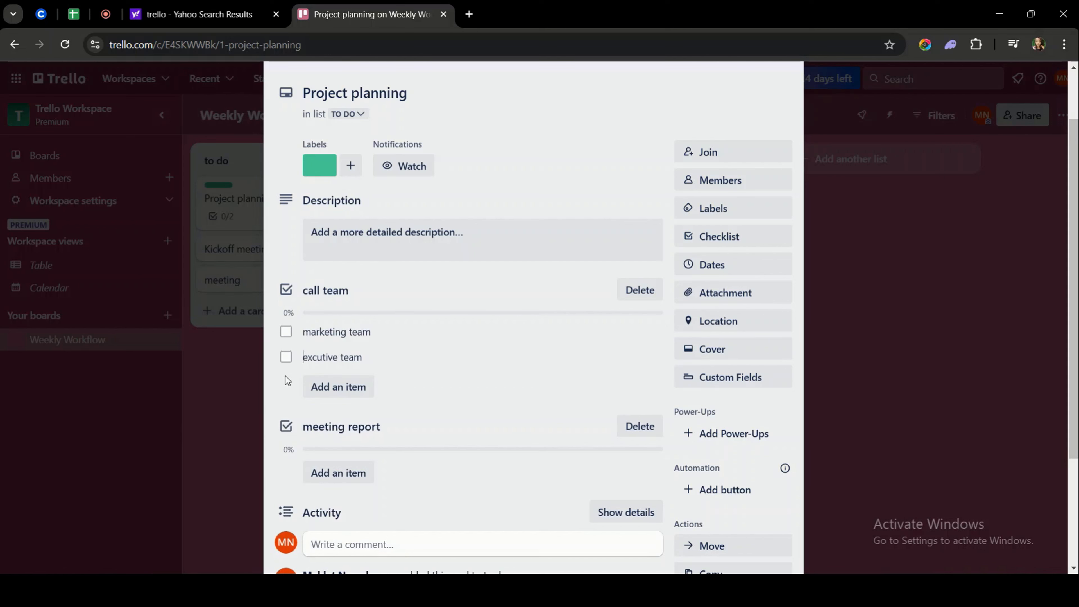
pyautogui.click(286, 332)
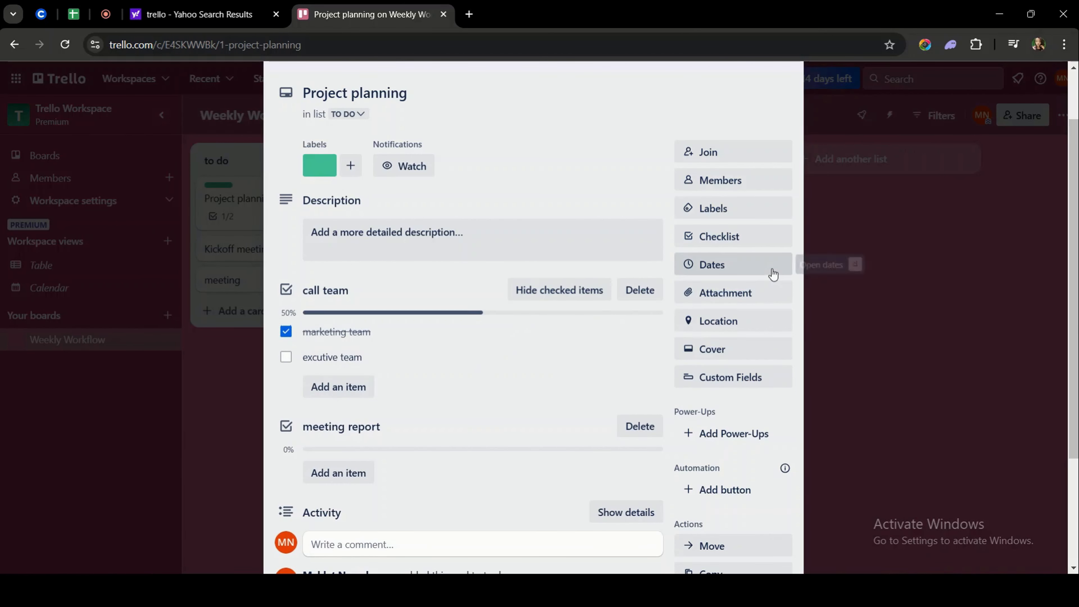
# - Examine the Project planning card's date and reminder options without saving them, and close the card
pyautogui.click(752, 270)
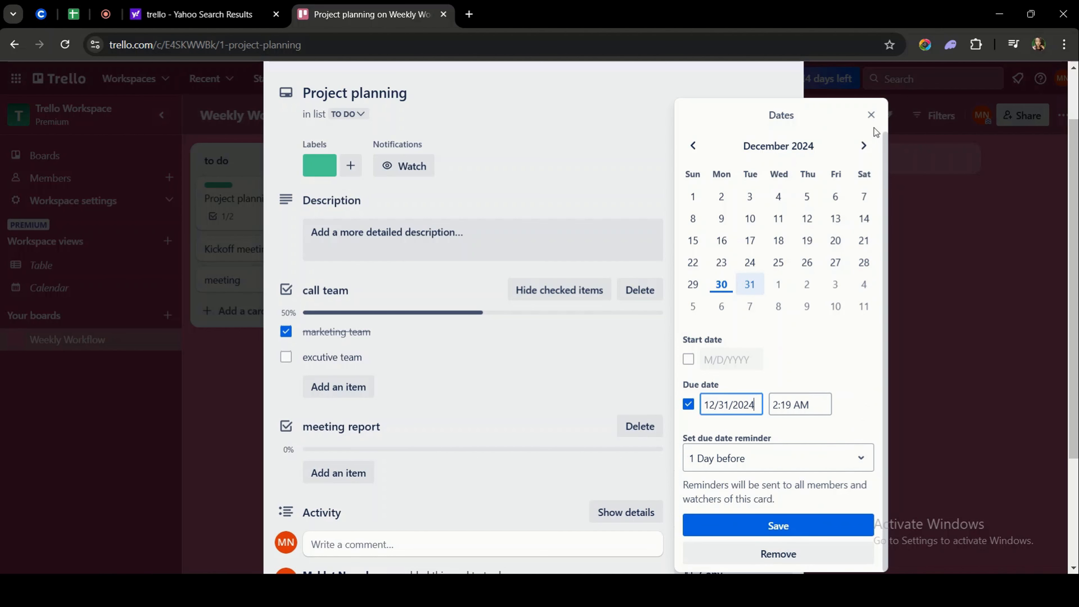
pyautogui.click(870, 117)
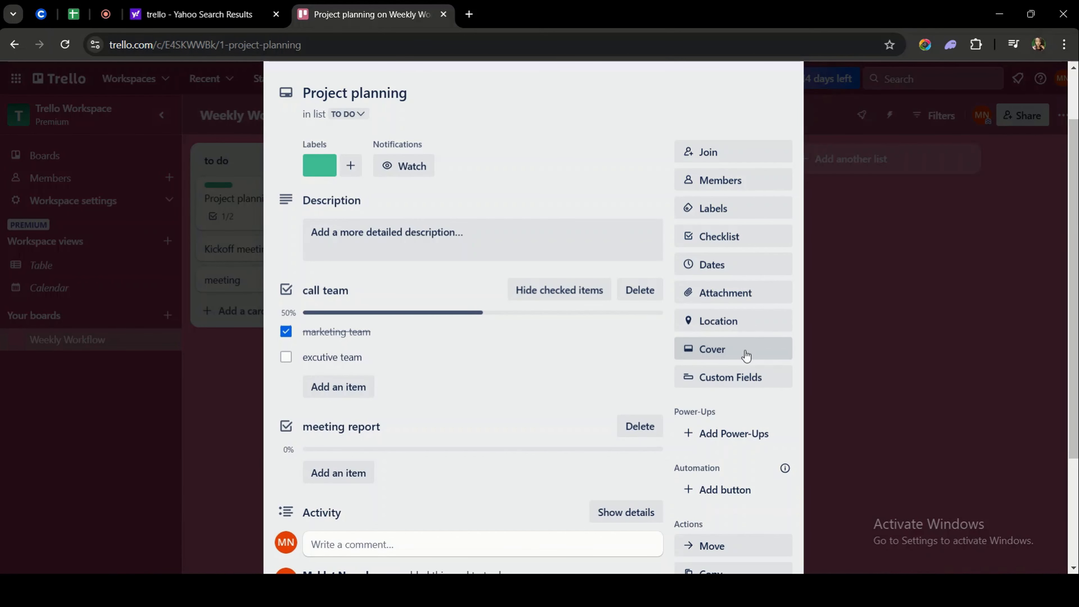
pyautogui.press('Escape')
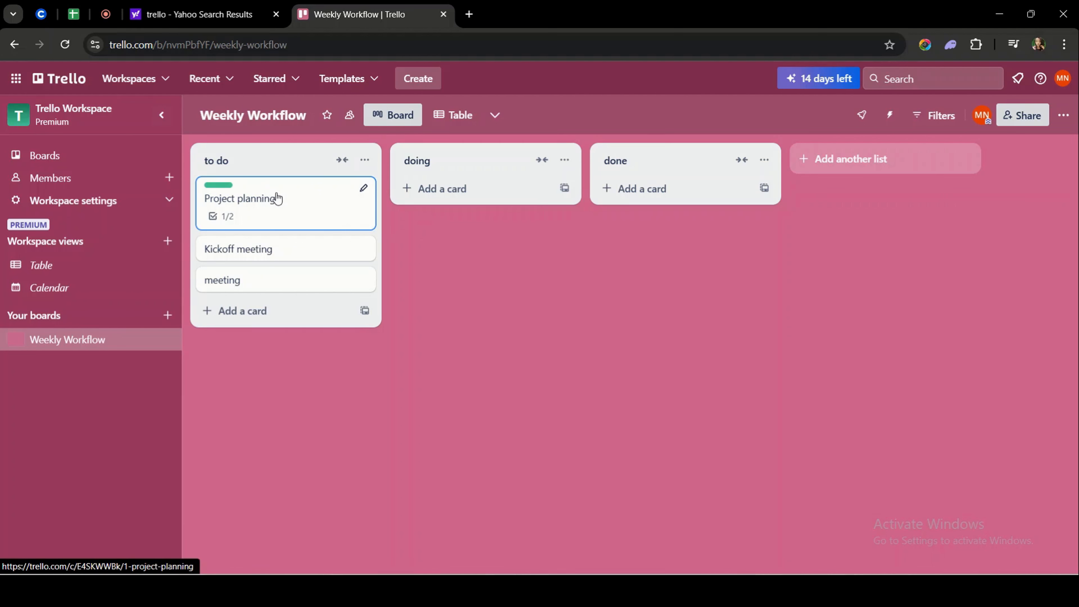
# - Move the Project planning card to the doing list and back to the to do list
pyautogui.moveTo(279, 198); pyautogui.dragTo(472, 188)
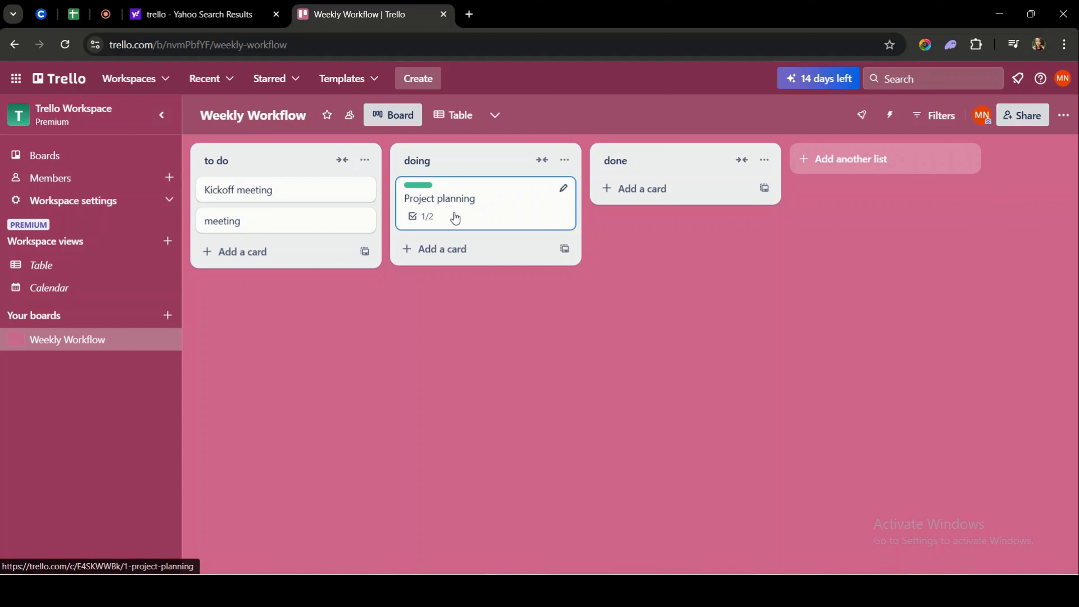
pyautogui.moveTo(450, 217); pyautogui.dragTo(315, 212)
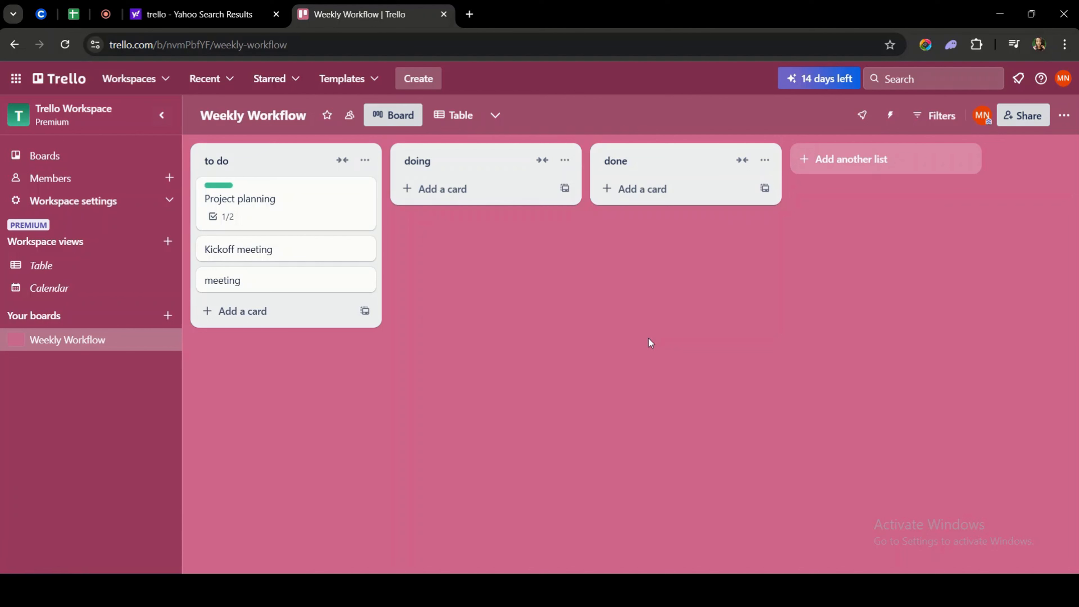
# - Open the Power-Ups directory for the Weekly Workflow board
pyautogui.click(1064, 119)
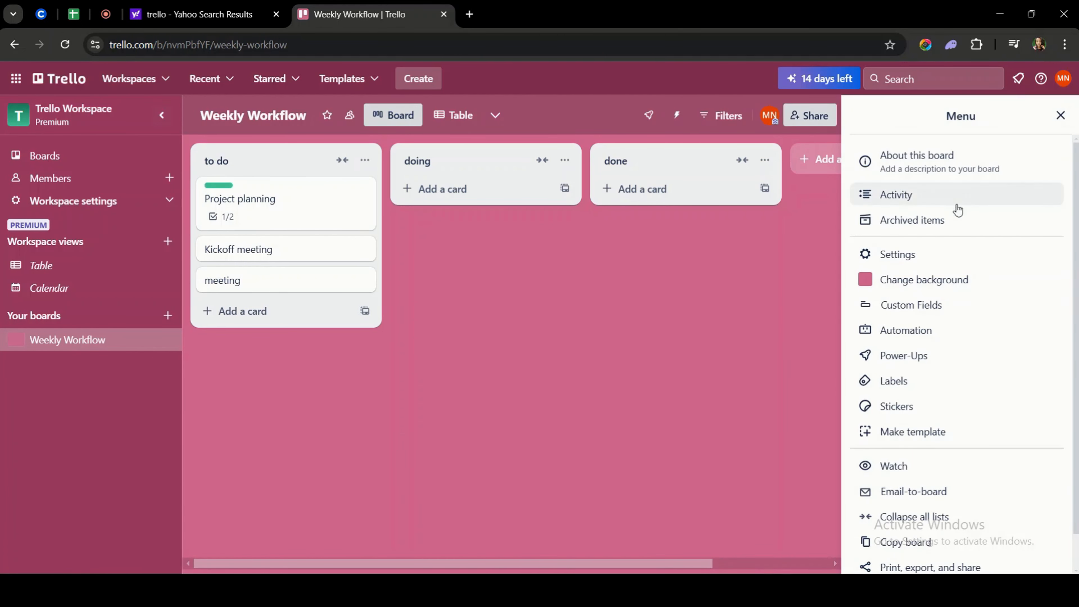
pyautogui.scroll(-1, 944, 415)
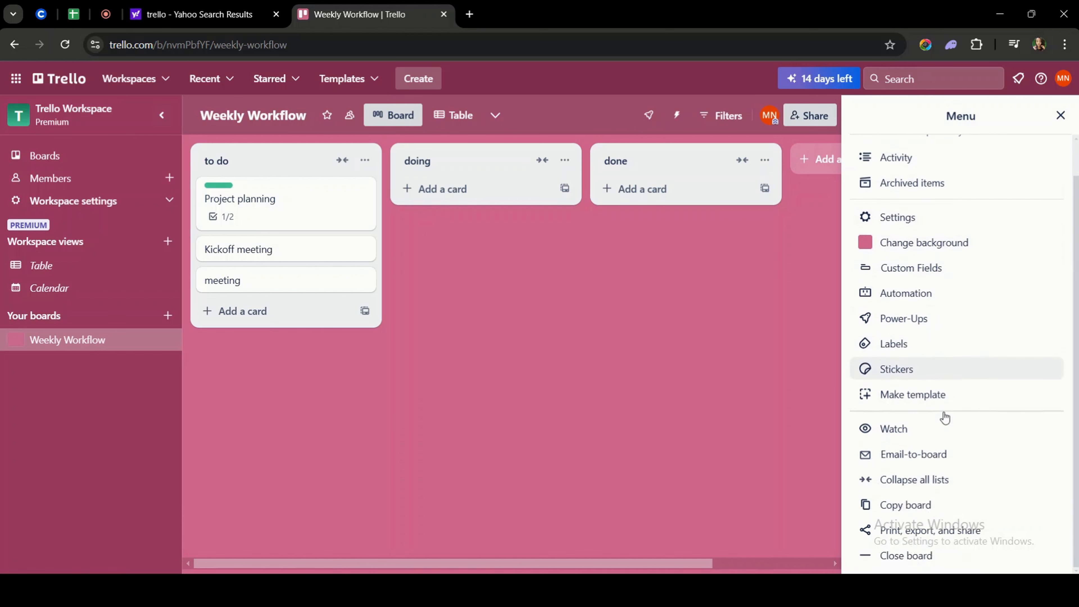
pyautogui.click(927, 324)
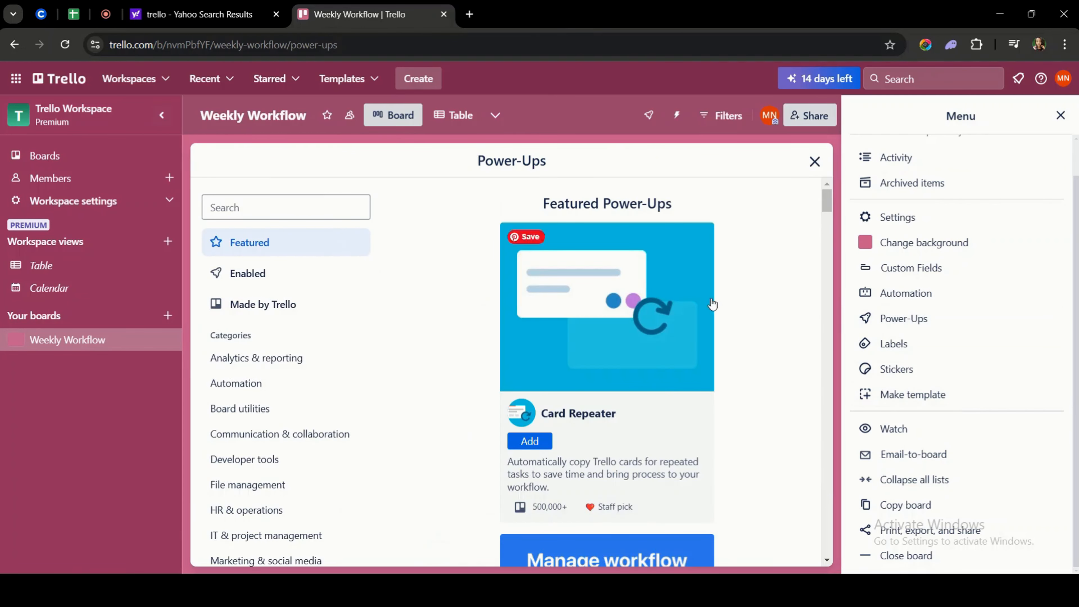